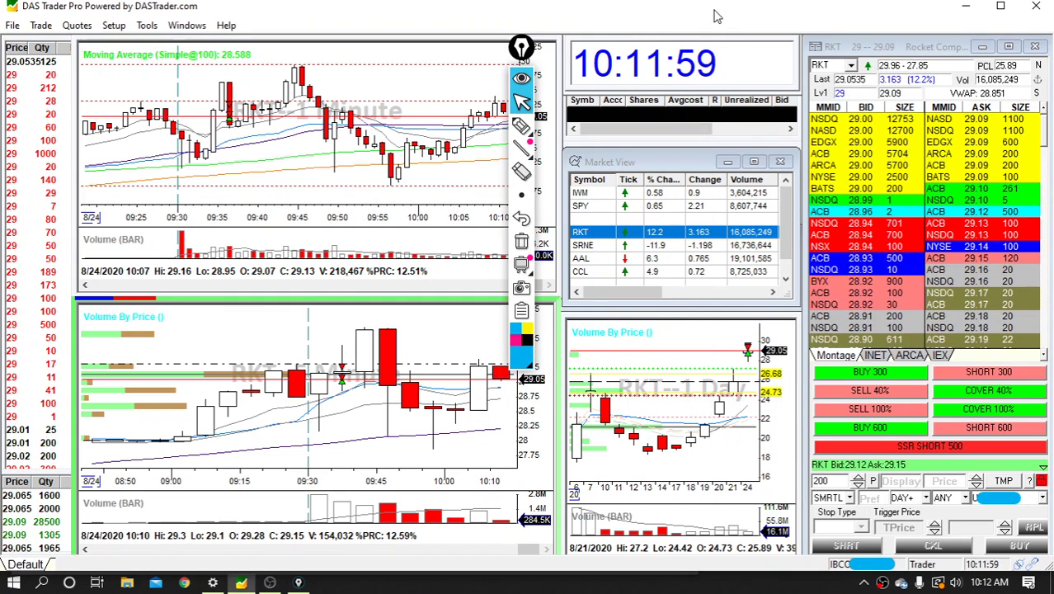
Move the annotation toolbar off the charts onto the order montage and zoom the RKT 1-minute chart to about 09:25–09:50
{"action": "left_click_drag", "start_coordinate": [521, 47], "coordinate": [642, 60]}
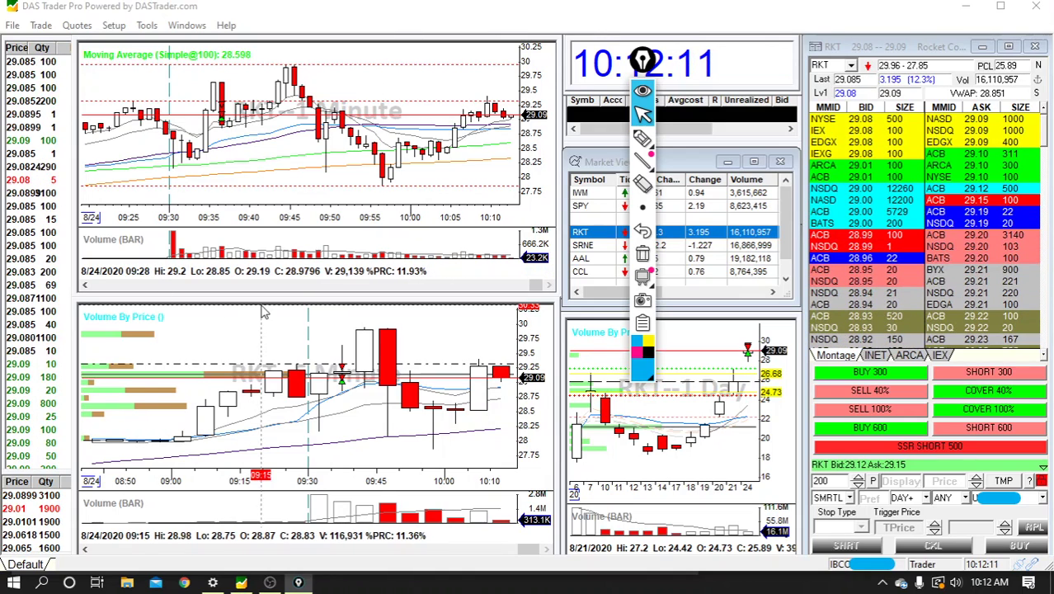
{"action": "left_click_drag", "start_coordinate": [643, 62], "coordinate": [912, 65]}
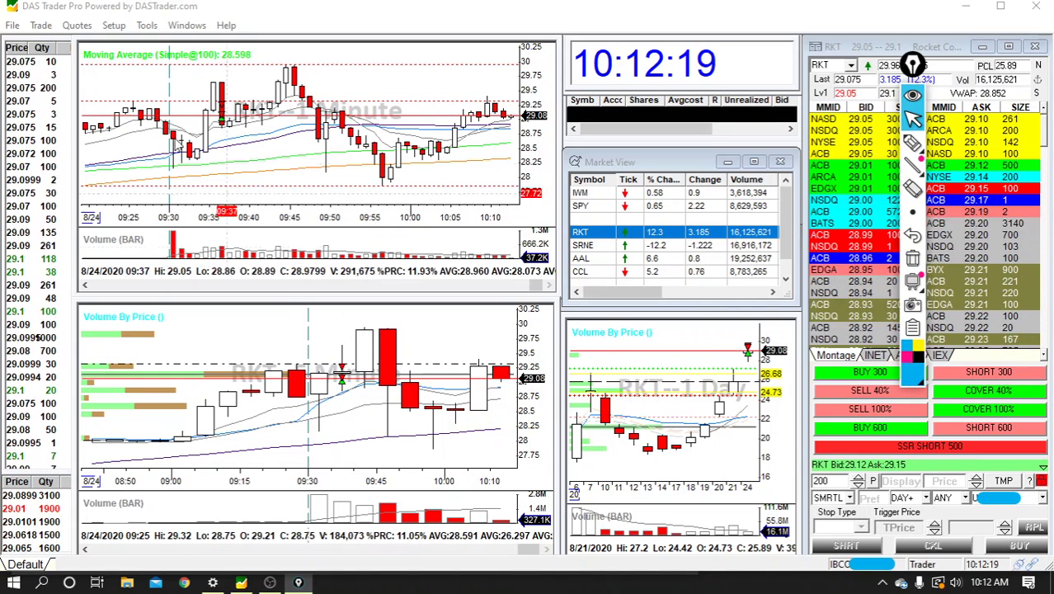
{"action": "scroll", "coordinate": [232, 149], "scroll_direction": "down", "scroll_amount": 2}
{"action": "scroll", "coordinate": [231, 148], "scroll_direction": "up", "scroll_amount": 1}
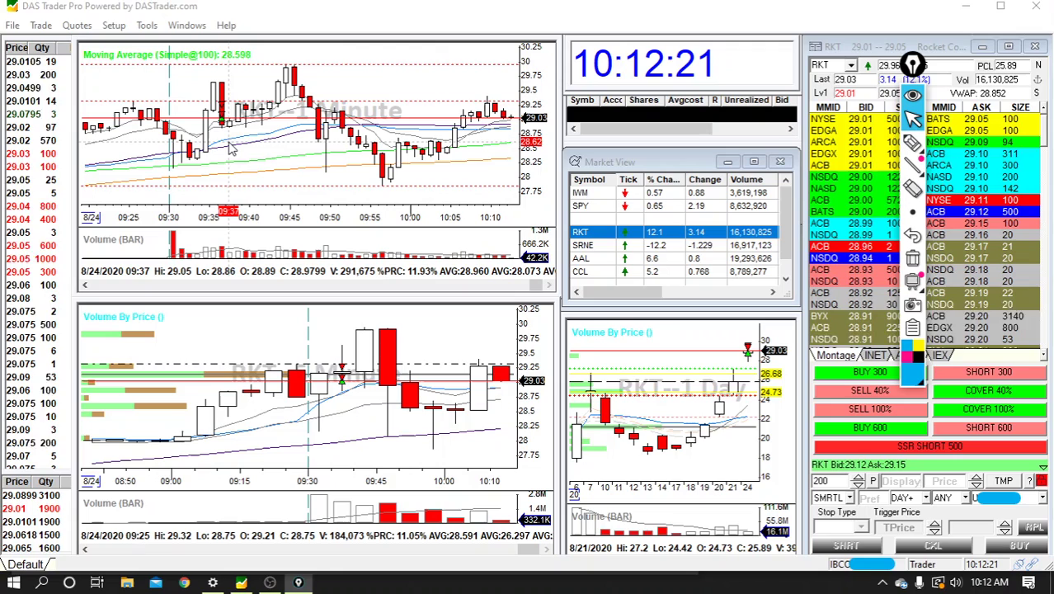
{"action": "left_click_drag", "start_coordinate": [104, 73], "coordinate": [326, 185]}
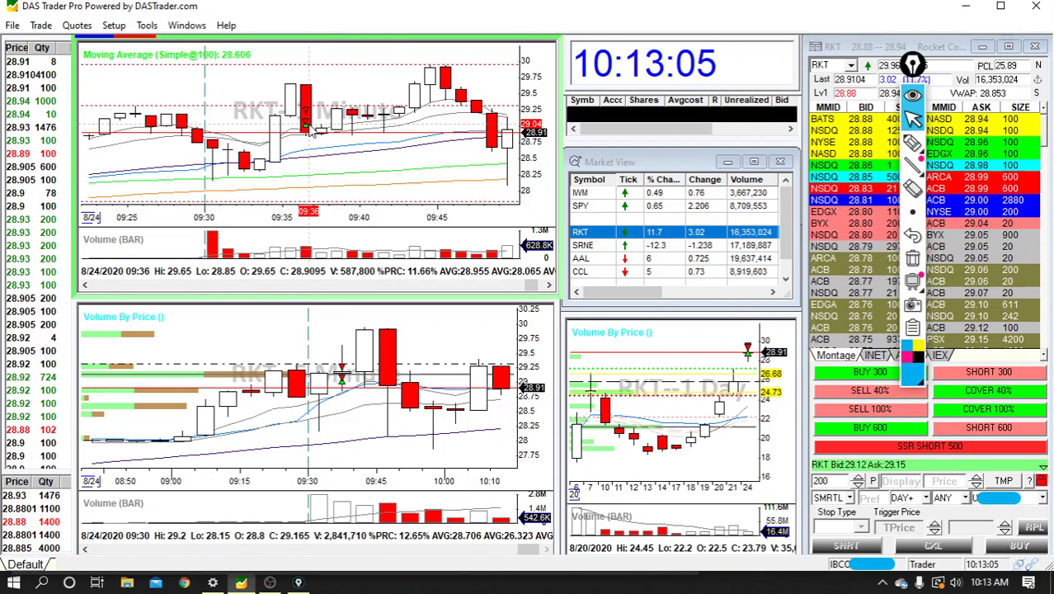
Load SRNE into the charts, circle its 1-minute price action from the 09:30 open to about 09:47, and clear the drawing
{"action": "left_click", "coordinate": [596, 245]}
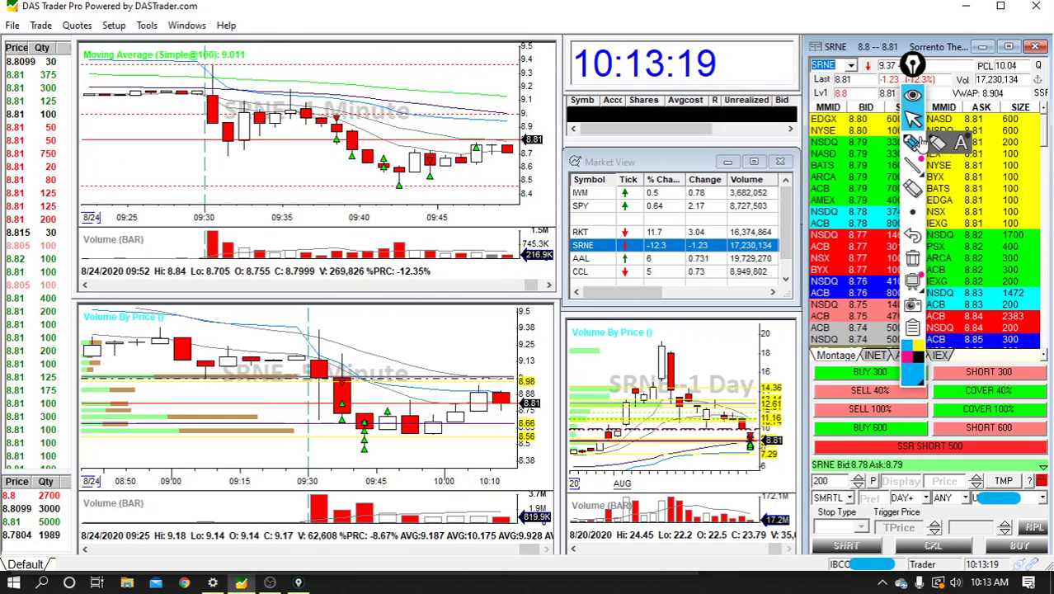
{"action": "mouse_move", "coordinate": [916, 144]}
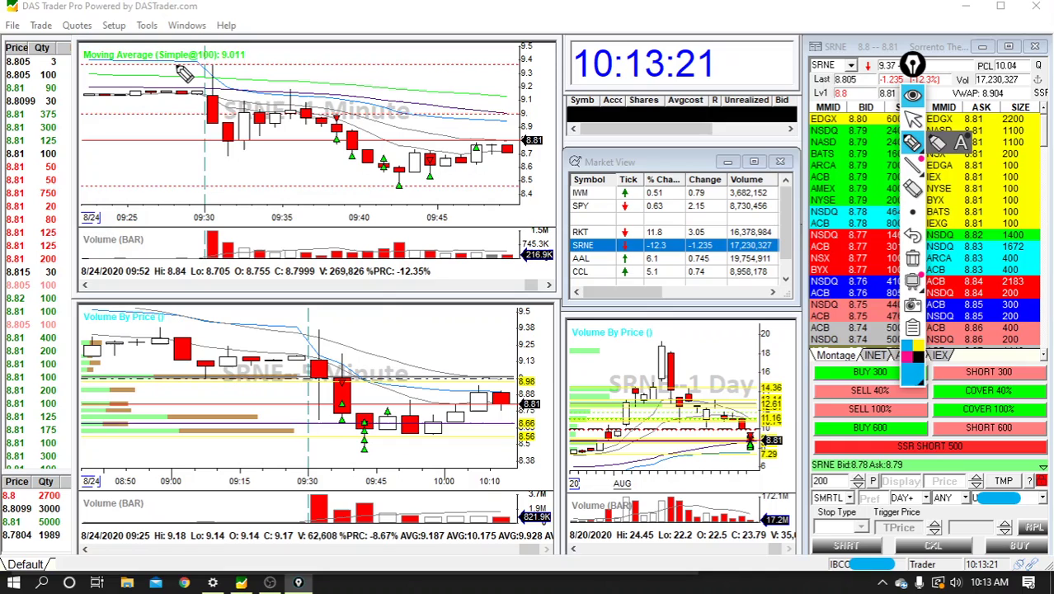
{"action": "mouse_move", "coordinate": [176, 66]}
{"action": "left_mouse_down"}
{"action": "mouse_move", "coordinate": [196, 169]}
{"action": "mouse_move", "coordinate": [272, 179]}
{"action": "left_mouse_up"}
{"action": "mouse_move", "coordinate": [300, 146]}
{"action": "left_mouse_down"}
{"action": "mouse_move", "coordinate": [353, 183]}
{"action": "mouse_move", "coordinate": [461, 177]}
{"action": "mouse_move", "coordinate": [437, 127]}
{"action": "mouse_move", "coordinate": [296, 81]}
{"action": "mouse_move", "coordinate": [247, 87]}
{"action": "mouse_move", "coordinate": [189, 62]}
{"action": "left_mouse_up"}
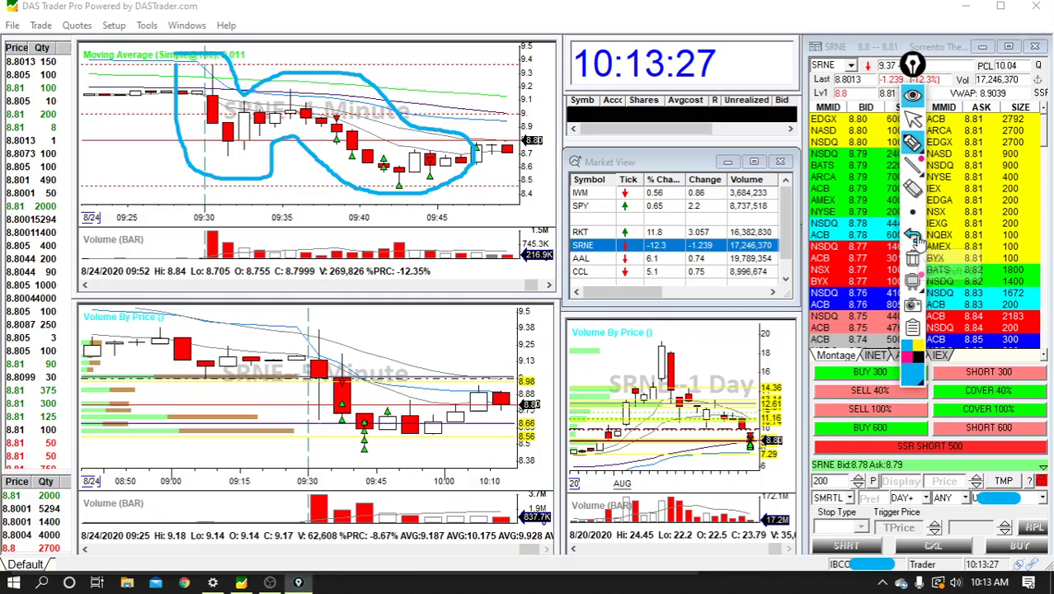
{"action": "left_click", "coordinate": [913, 257]}
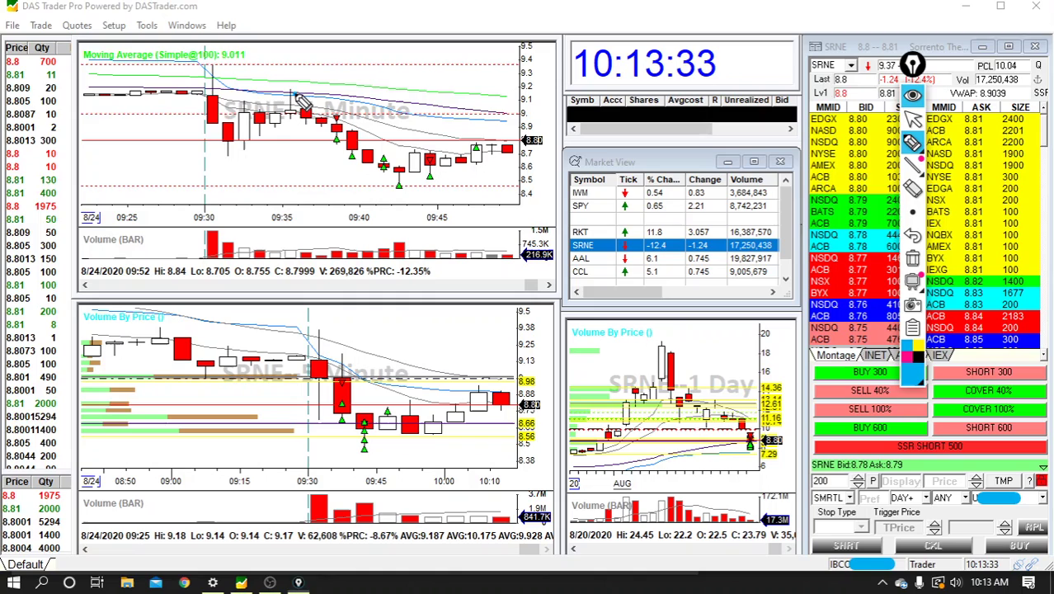
Draw two vertical pen lines linking the SRNE 1-minute candles just after 09:35 to their volume bars, and undo both lines
{"action": "left_click_drag", "start_coordinate": [307, 254], "coordinate": [306, 133]}
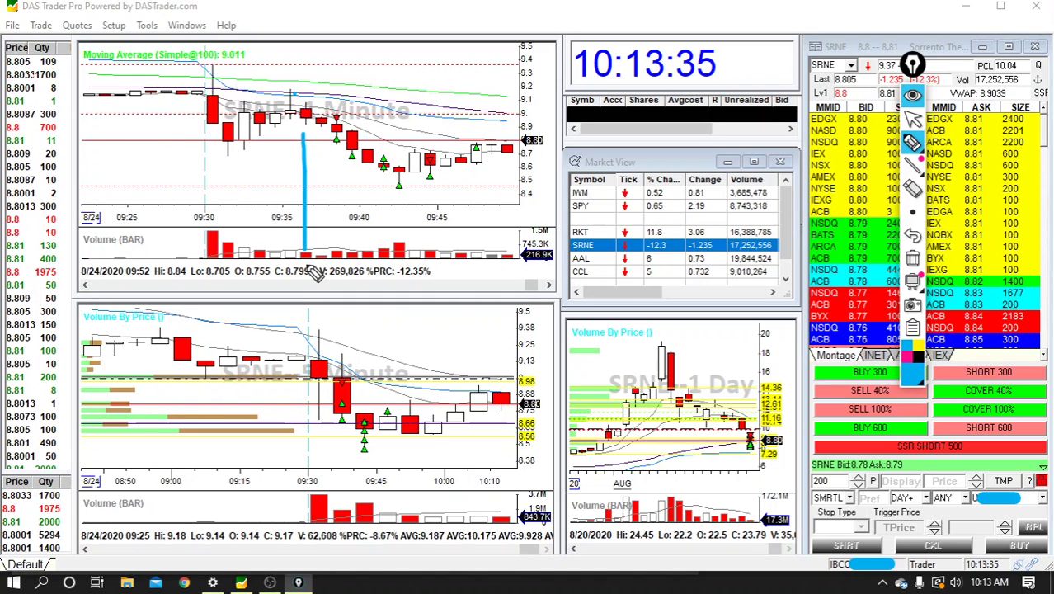
{"action": "left_click_drag", "start_coordinate": [321, 251], "coordinate": [320, 134]}
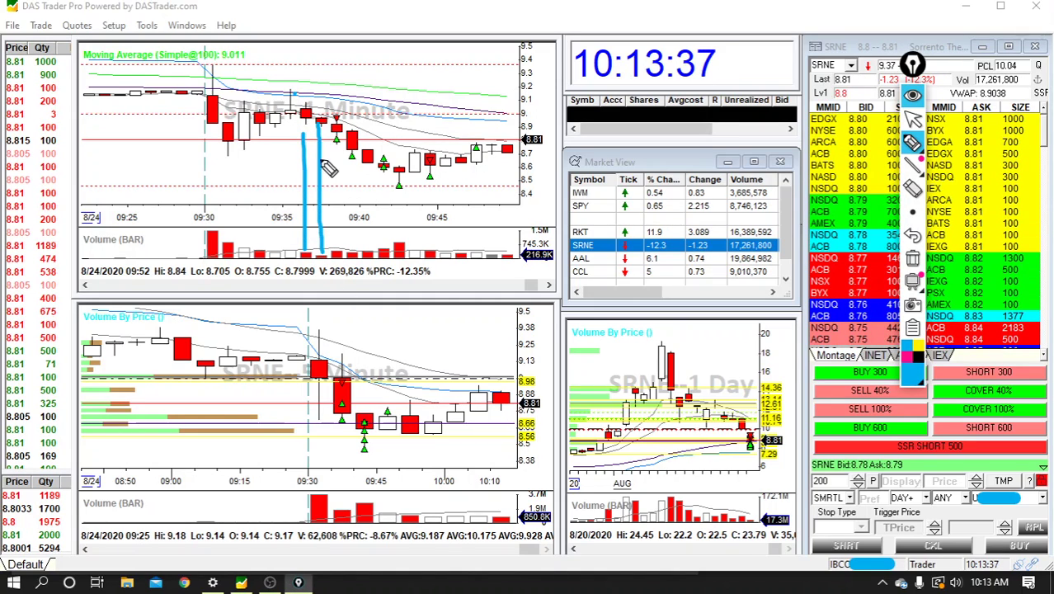
{"action": "left_click", "coordinate": [913, 236]}
{"action": "left_click", "coordinate": [913, 236]}
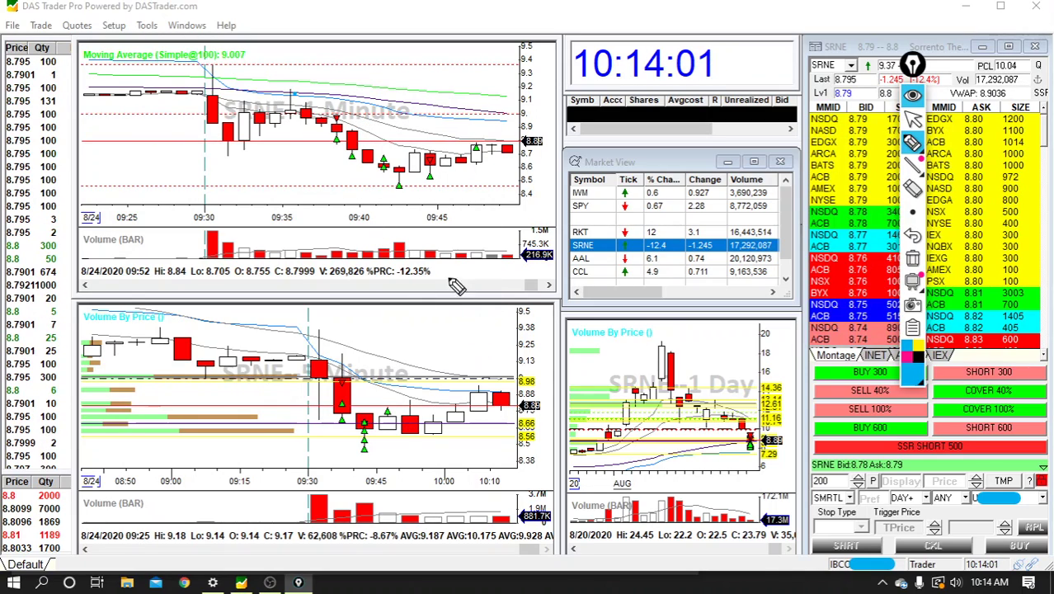
Mark a horizontal level near 8.8 and circle the price action on the SRNE 1-minute chart, and undo both drawings
{"action": "scroll", "coordinate": [446, 227], "scroll_direction": "up", "scroll_amount": 1}
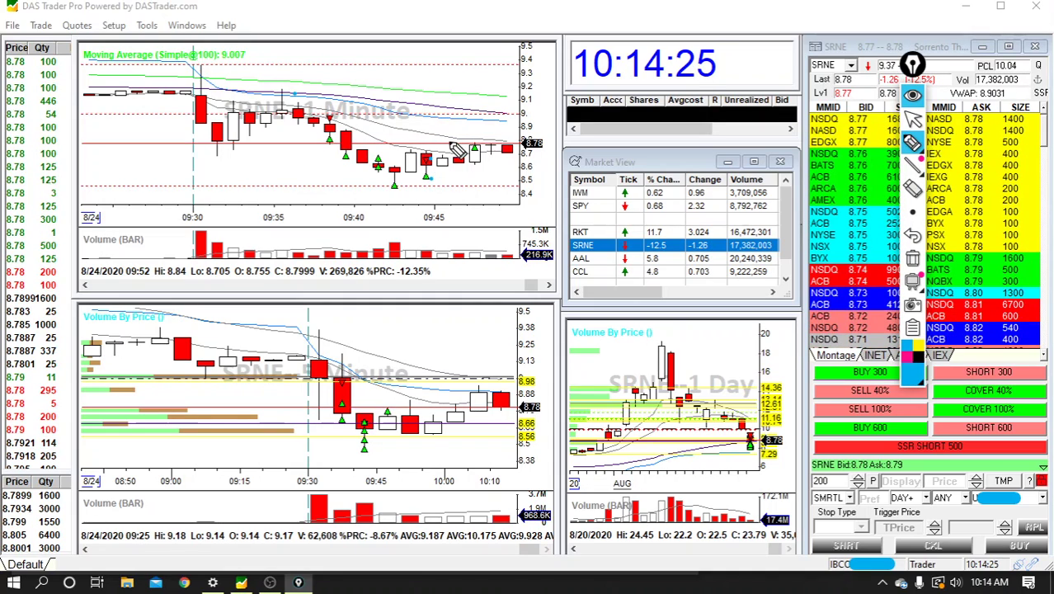
{"action": "mouse_move", "coordinate": [423, 151]}
{"action": "left_mouse_down"}
{"action": "mouse_move", "coordinate": [388, 149]}
{"action": "mouse_move", "coordinate": [492, 154]}
{"action": "mouse_move", "coordinate": [297, 194]}
{"action": "left_mouse_up"}
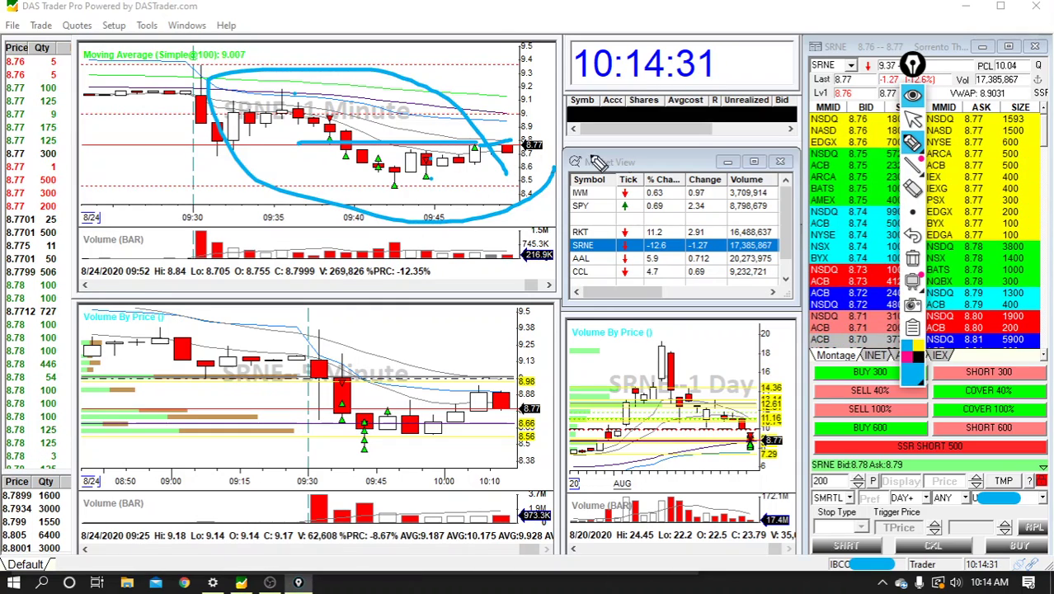
{"action": "left_click", "coordinate": [912, 236]}
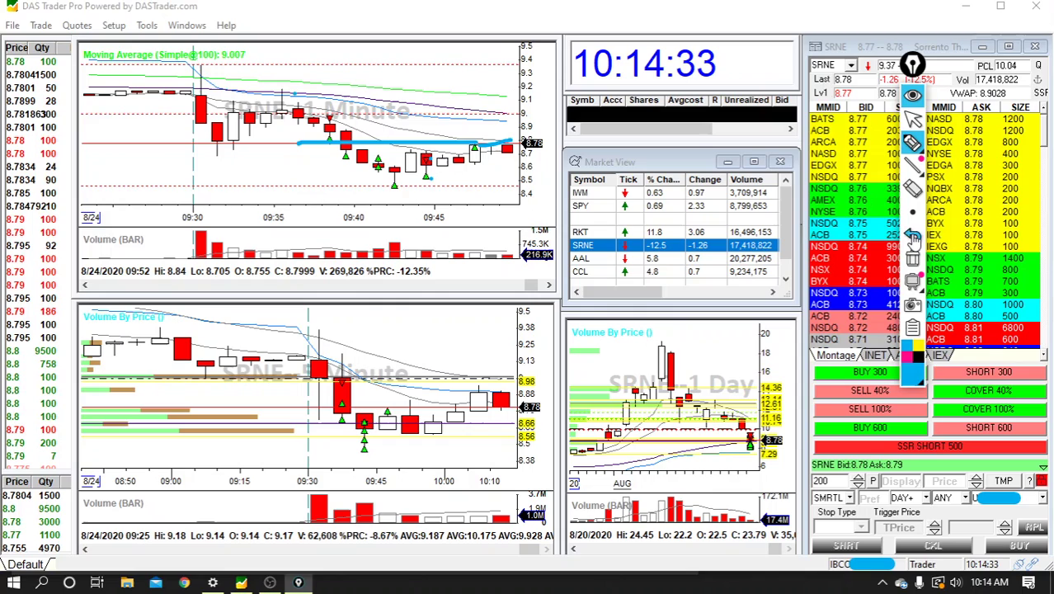
{"action": "left_click", "coordinate": [912, 235]}
Return to cursor mode, load AAL into the charts and examine the 5-minute chart from about 09:35 to 10:10
{"action": "left_click", "coordinate": [912, 118]}
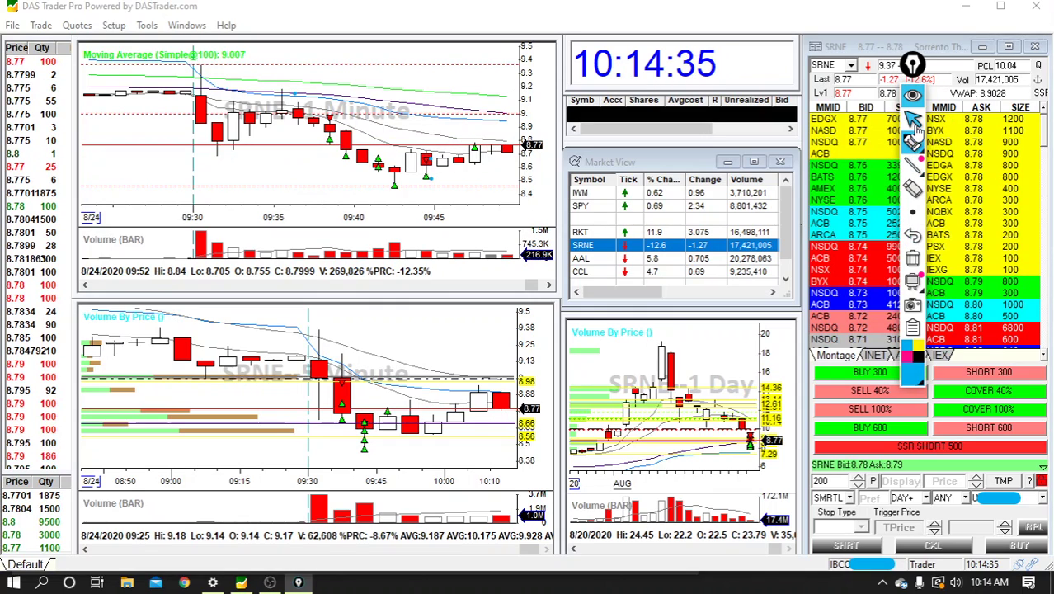
{"action": "left_click", "coordinate": [597, 261]}
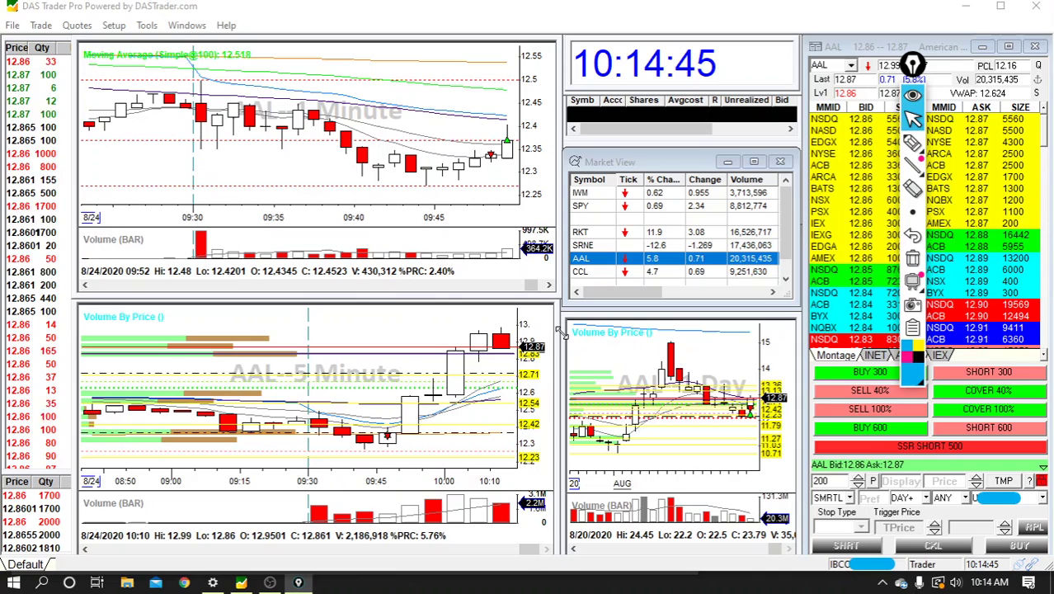
{"action": "scroll", "coordinate": [312, 435], "scroll_direction": "down", "scroll_amount": 2}
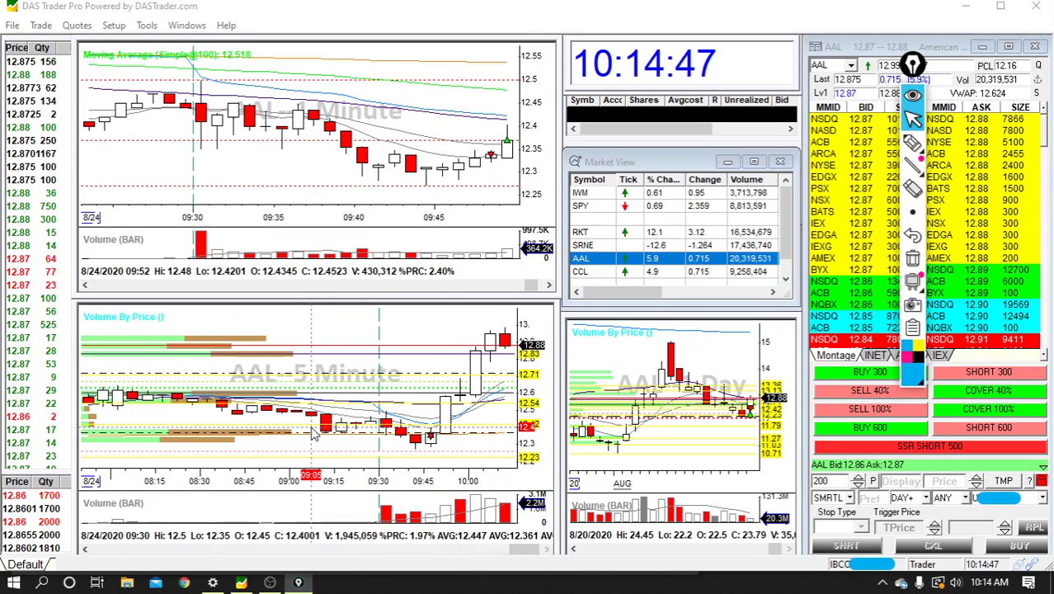
{"action": "left_click_drag", "start_coordinate": [298, 435], "coordinate": [515, 478]}
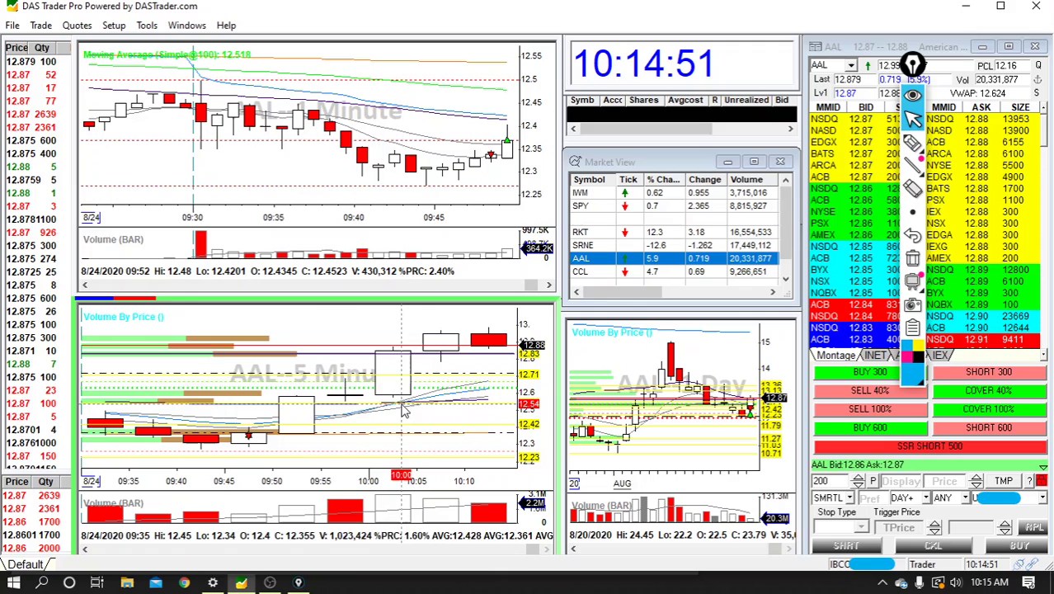
{"action": "scroll", "coordinate": [322, 452], "scroll_direction": "down", "scroll_amount": 2}
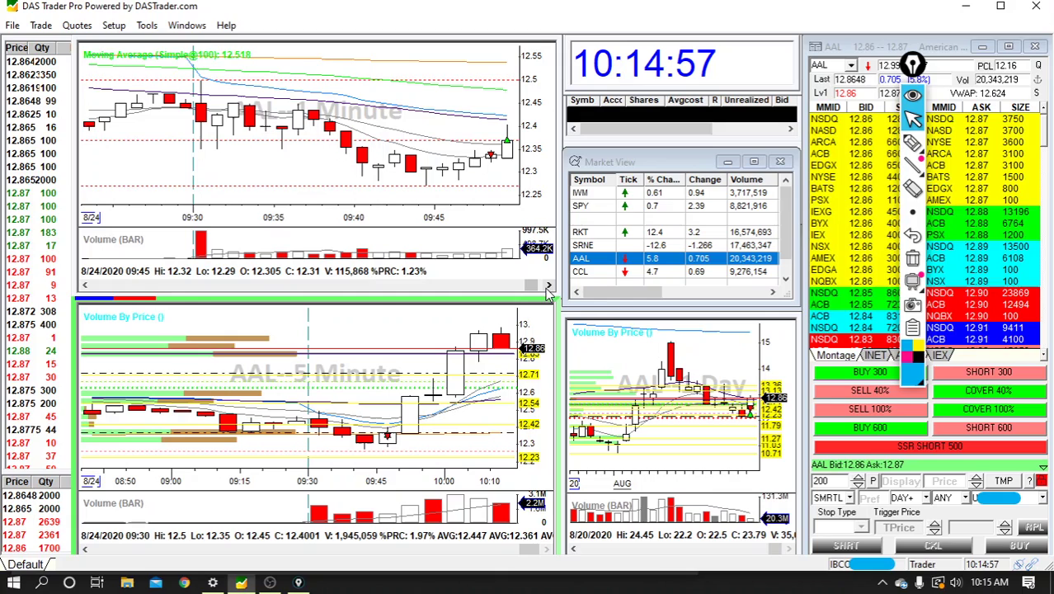
Advance the AAL 1-minute chart past 09:50 and mark the low around 09:45 with the pen
{"action": "left_click", "coordinate": [548, 285]}
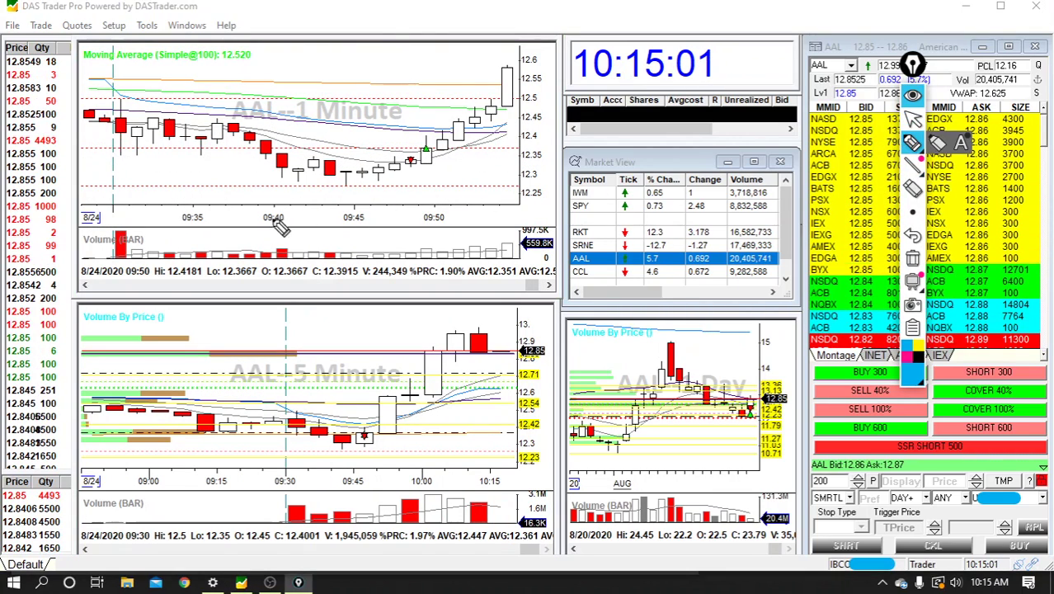
{"action": "scroll", "coordinate": [394, 255], "scroll_direction": "up", "scroll_amount": 1}
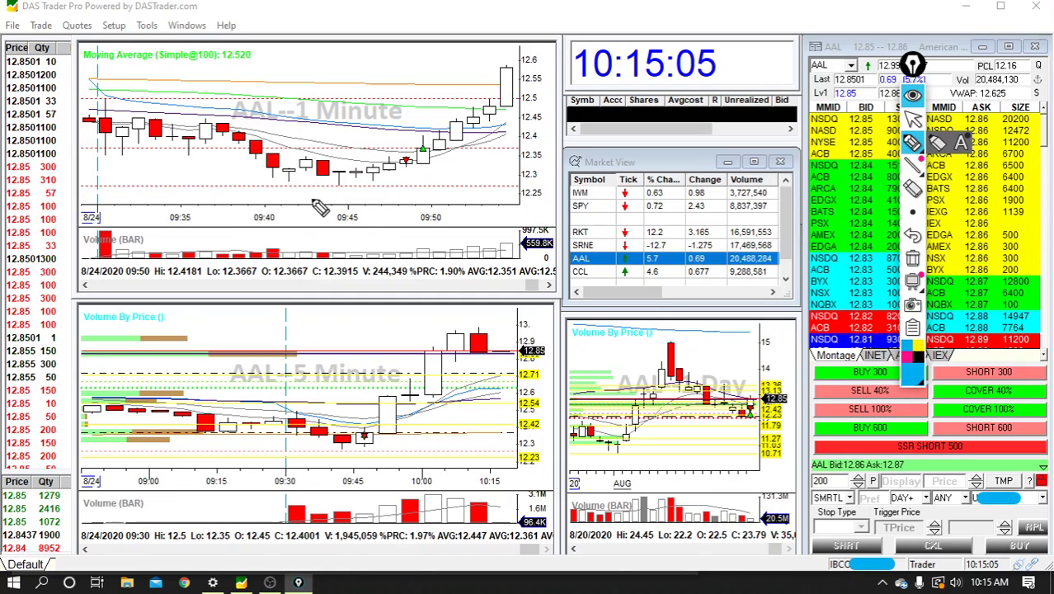
{"action": "left_click_drag", "start_coordinate": [317, 176], "coordinate": [363, 192]}
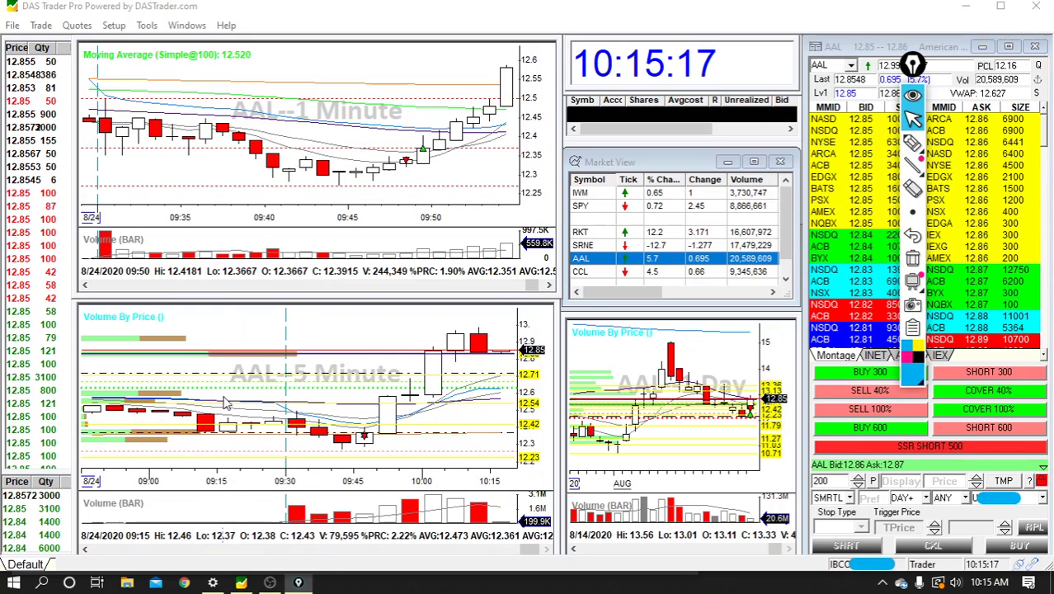
Show the AAL 5-minute chart up to about 09:55 and draw a short pen line at the moving average above the 09:45 candle
{"action": "scroll", "coordinate": [305, 450], "scroll_direction": "up", "scroll_amount": 3}
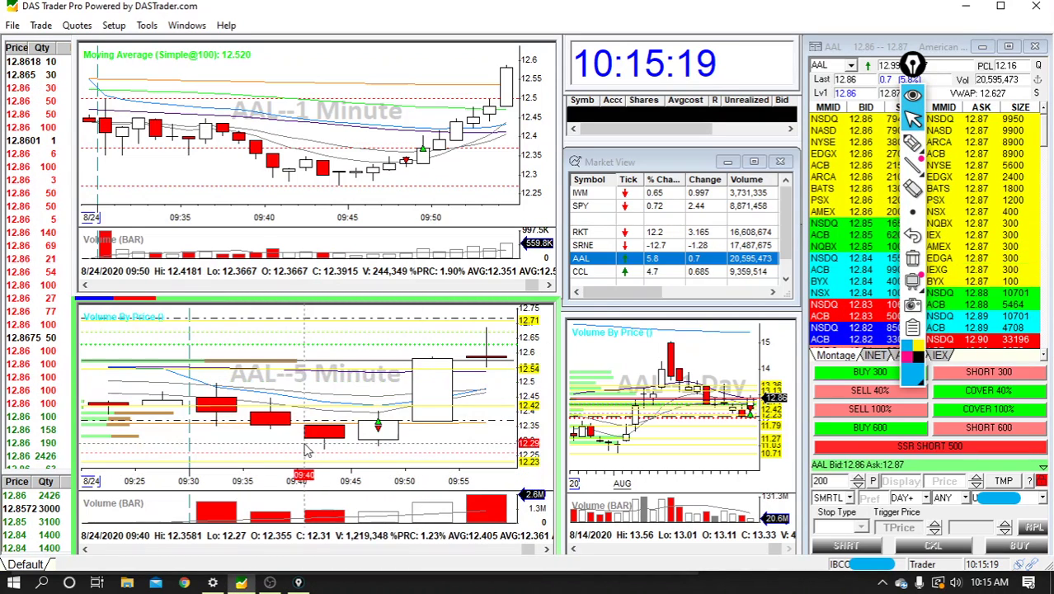
{"action": "scroll", "coordinate": [306, 449], "scroll_direction": "down", "scroll_amount": 3}
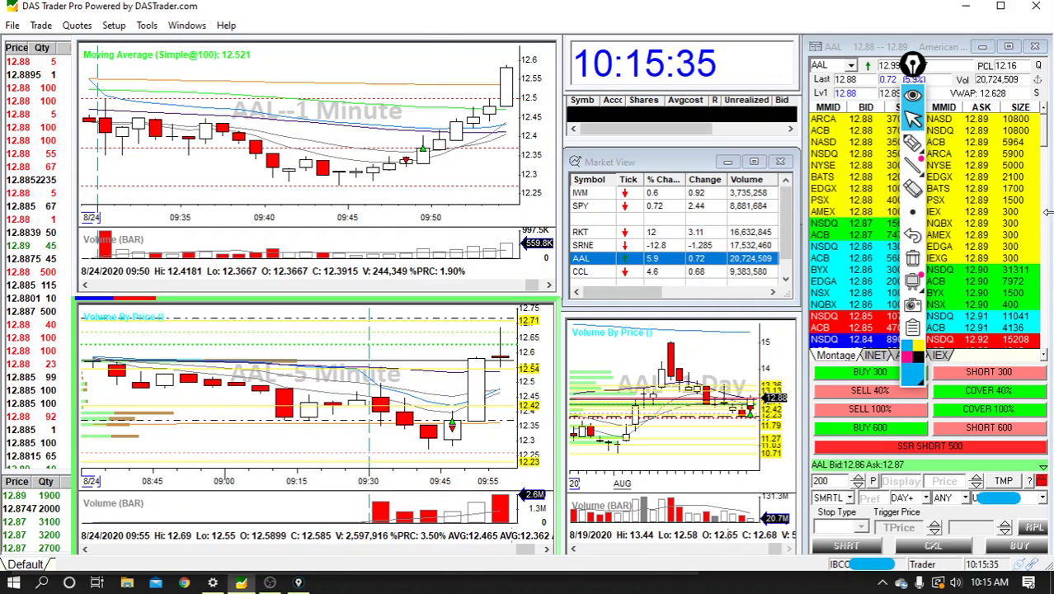
{"action": "left_click", "coordinate": [911, 143]}
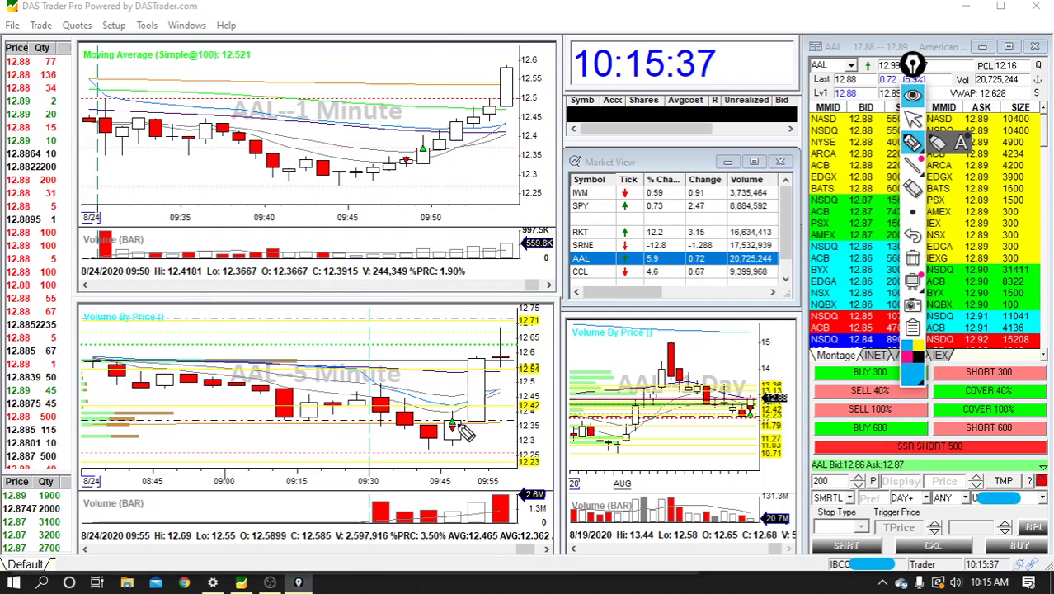
{"action": "left_click_drag", "start_coordinate": [425, 416], "coordinate": [458, 410]}
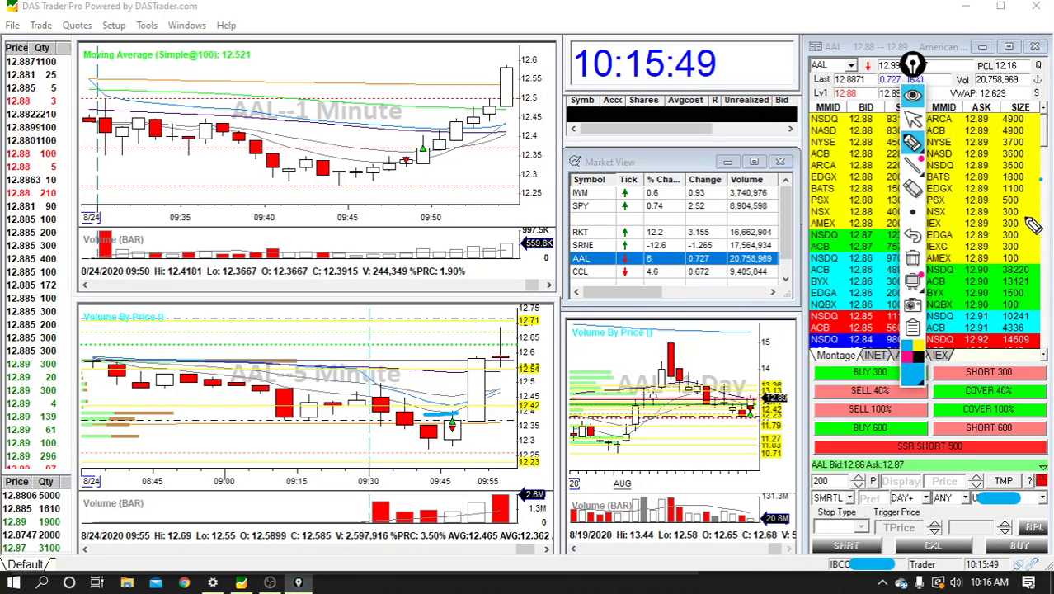
Trace the W-shaped double bottom from about 09:37 to 09:50 on the AAL 1-minute chart, and undo a circle drawn around the volume bars
{"action": "left_click_drag", "start_coordinate": [860, 249], "coordinate": [858, 180]}
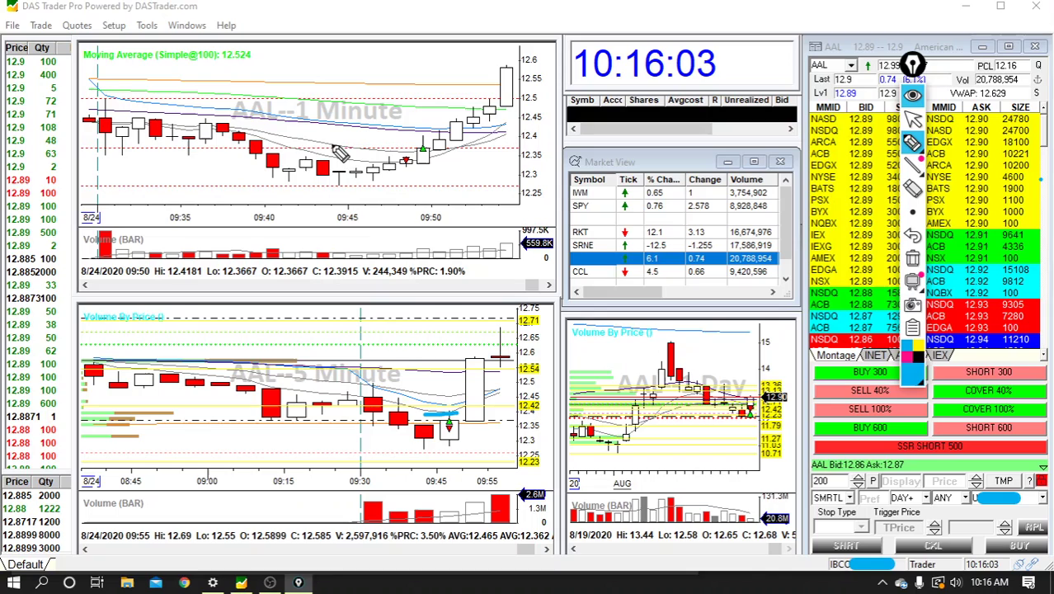
{"action": "mouse_move", "coordinate": [219, 125]}
{"action": "left_mouse_down"}
{"action": "mouse_move", "coordinate": [339, 185]}
{"action": "mouse_move", "coordinate": [445, 141]}
{"action": "left_mouse_up"}
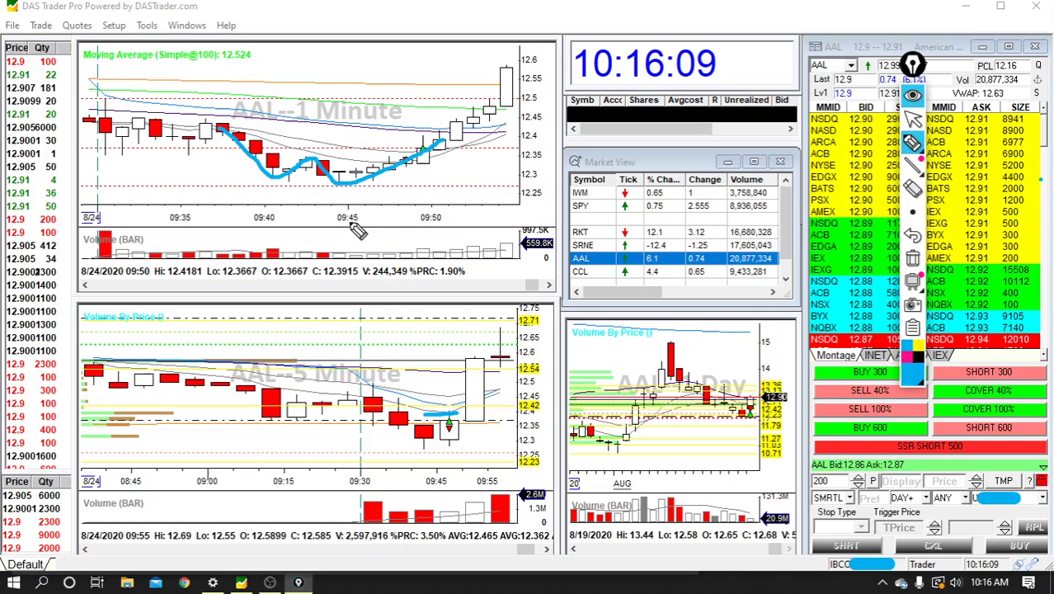
{"action": "mouse_move", "coordinate": [381, 231]}
{"action": "left_mouse_down"}
{"action": "mouse_move", "coordinate": [367, 272]}
{"action": "mouse_move", "coordinate": [334, 252]}
{"action": "mouse_move", "coordinate": [377, 235]}
{"action": "left_mouse_up"}
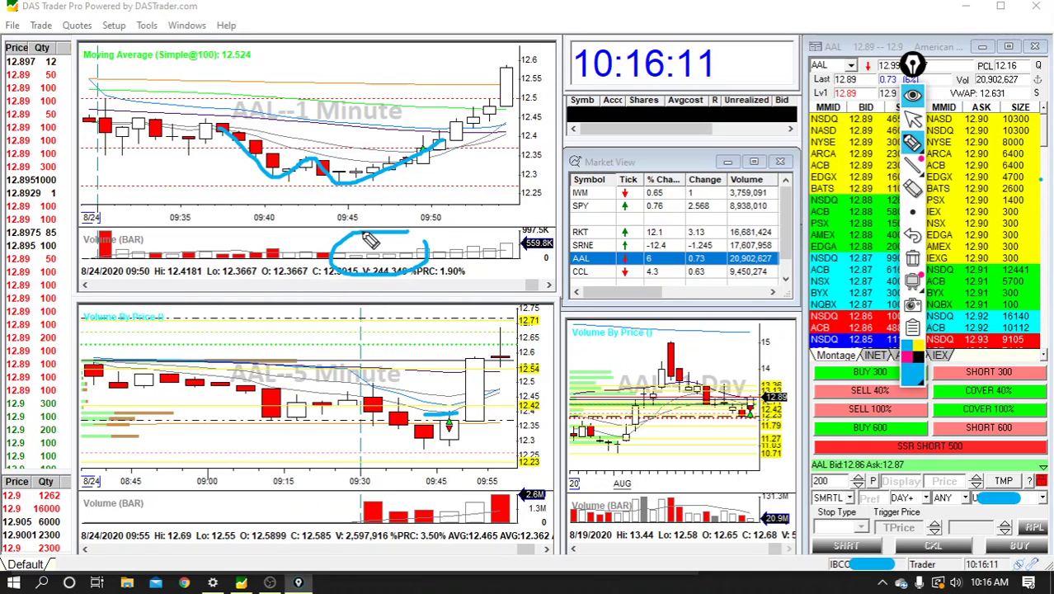
{"action": "left_click", "coordinate": [913, 236]}
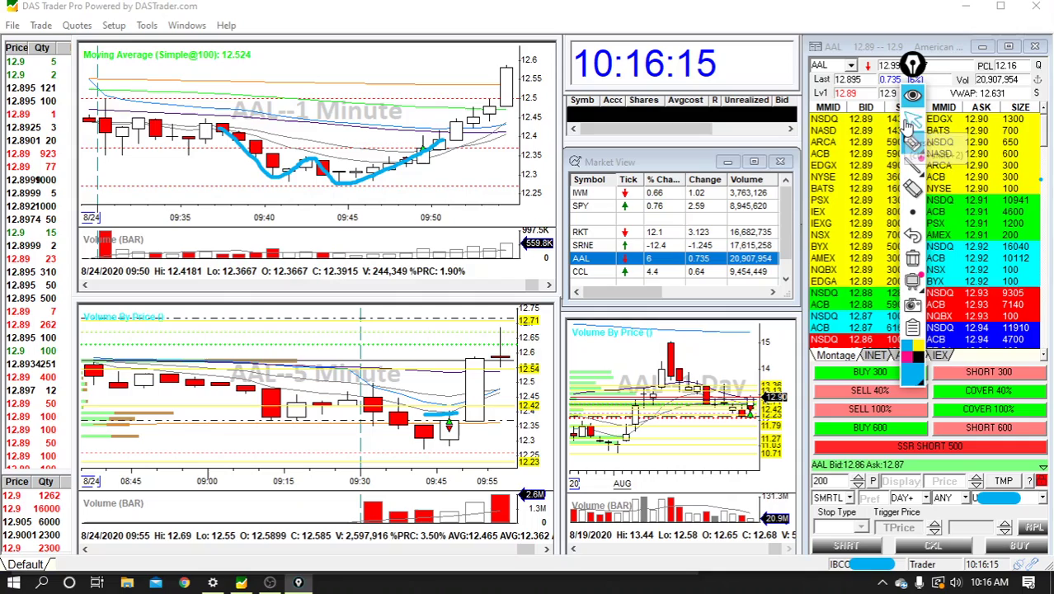